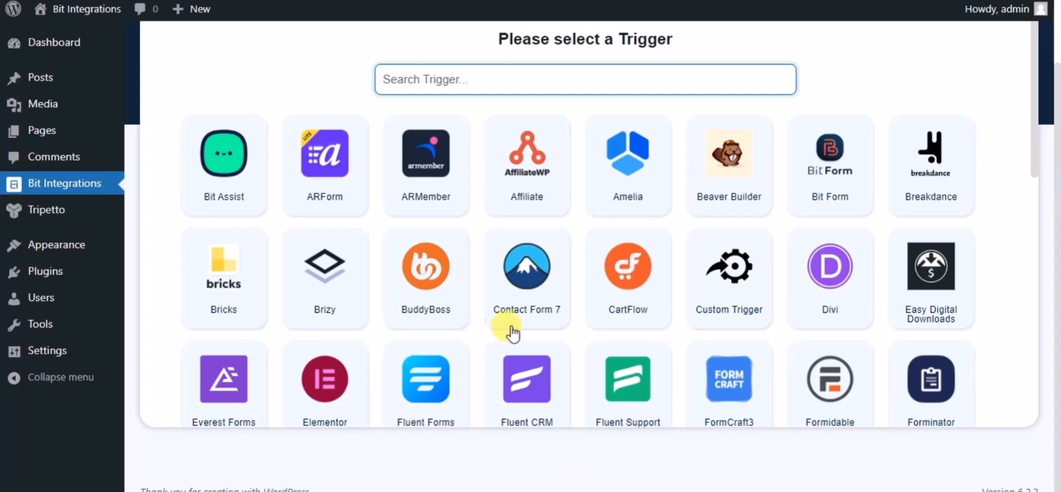
Search 'tri', choose Tripetto as the trigger and select its form named Name.
type("tri")
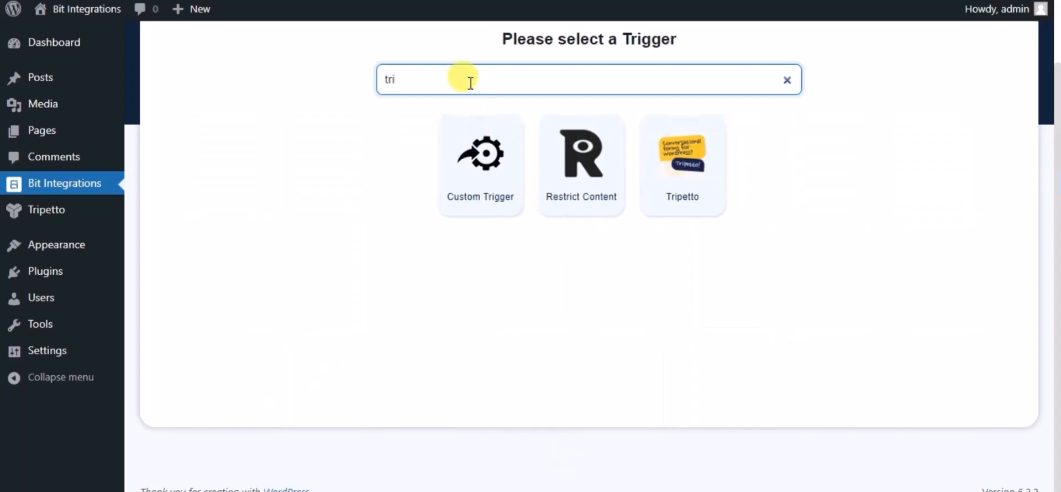
left_click(669, 176)
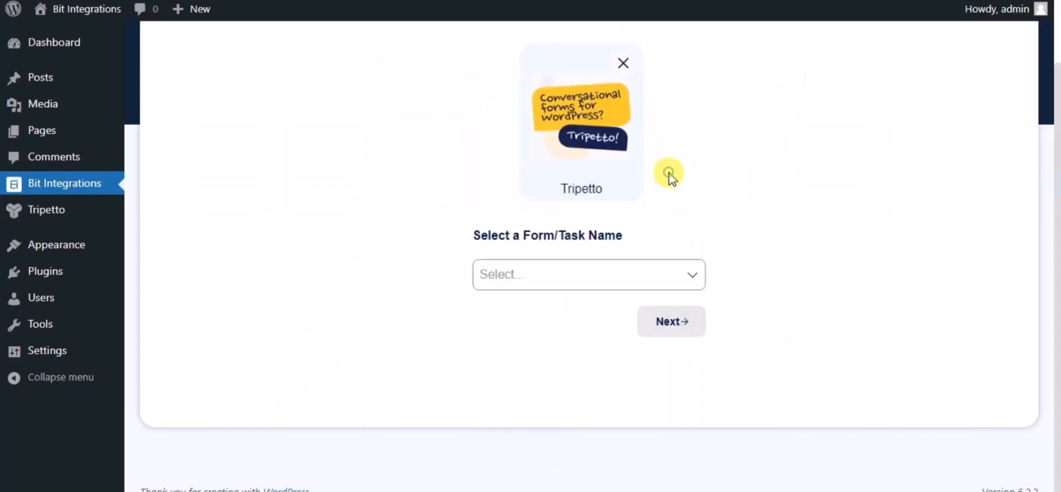
left_click(654, 270)
left_click(534, 308)
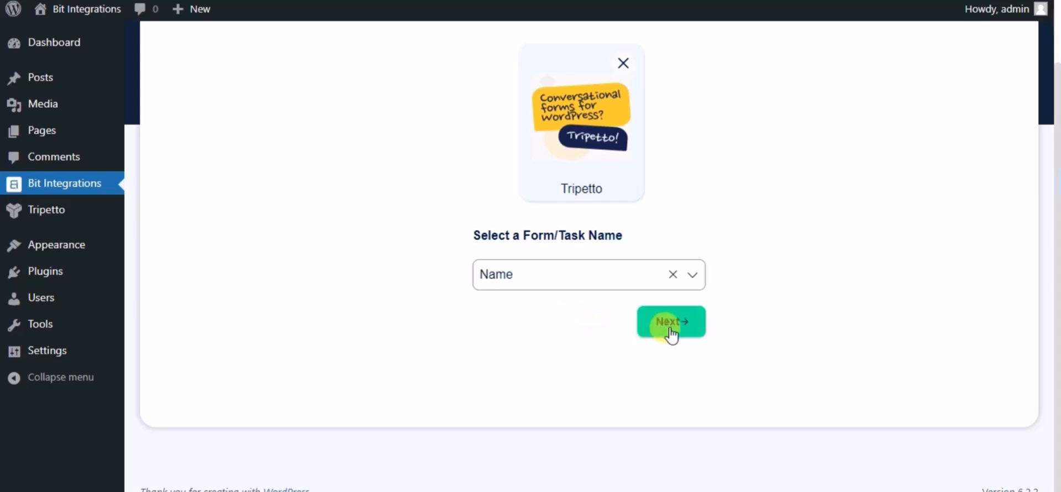
Pick Notion as the action and go to its integration name and OAuth client ID fields.
left_click(666, 331)
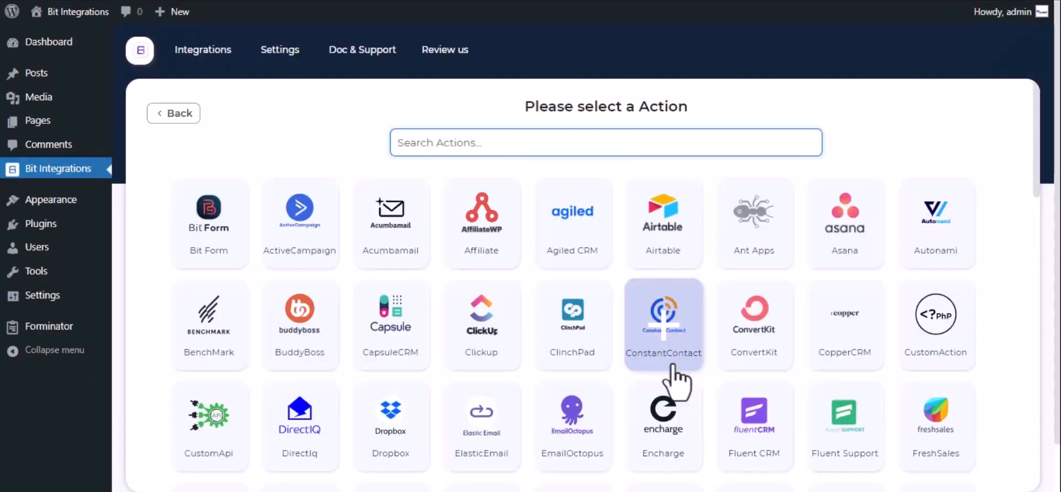
type("notion")
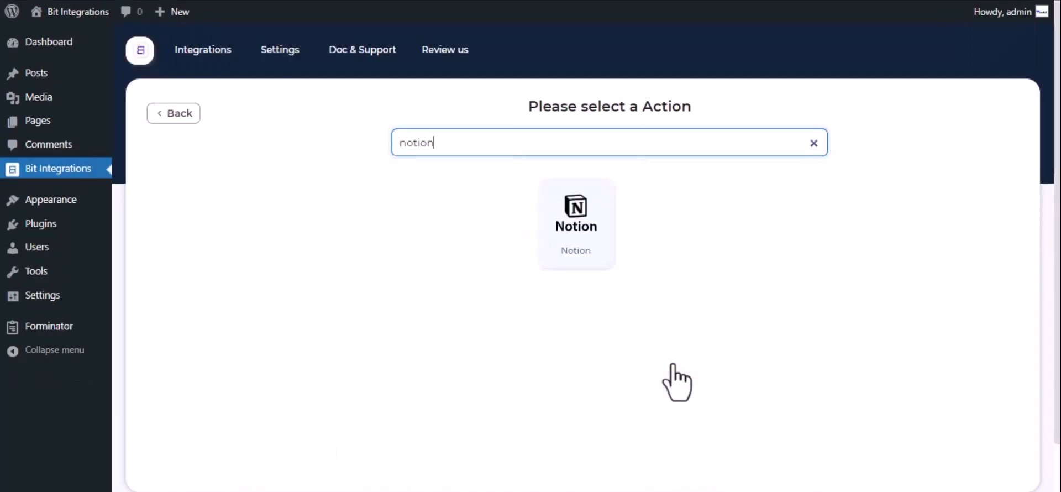
left_click(581, 218)
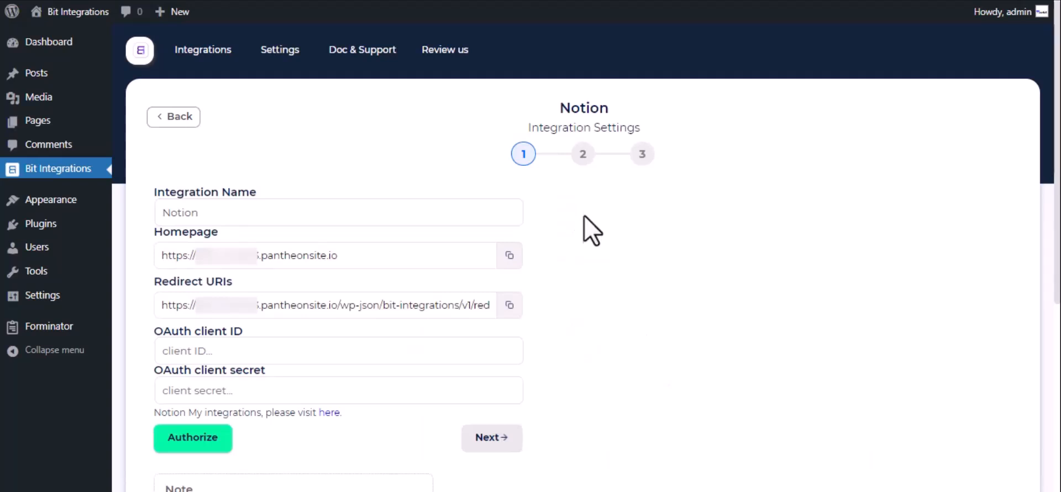
left_click(217, 213)
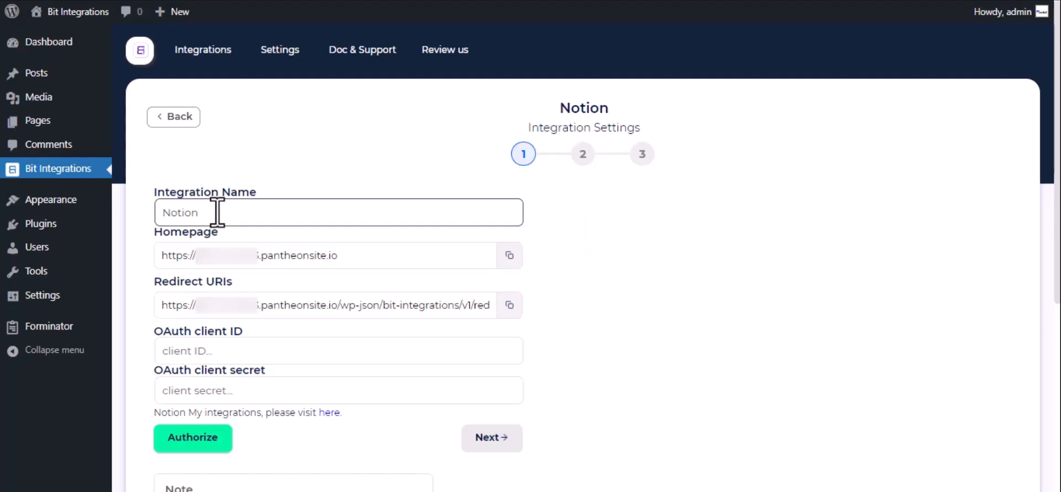
left_click(177, 349)
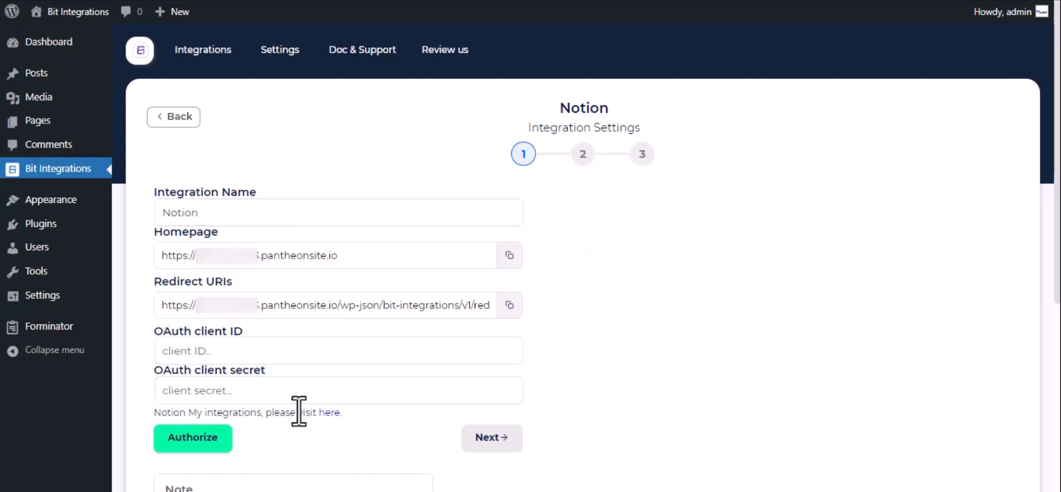
On Notion's My integrations page, create and submit an integration named 'For Bit Integrations'.
left_click(329, 412)
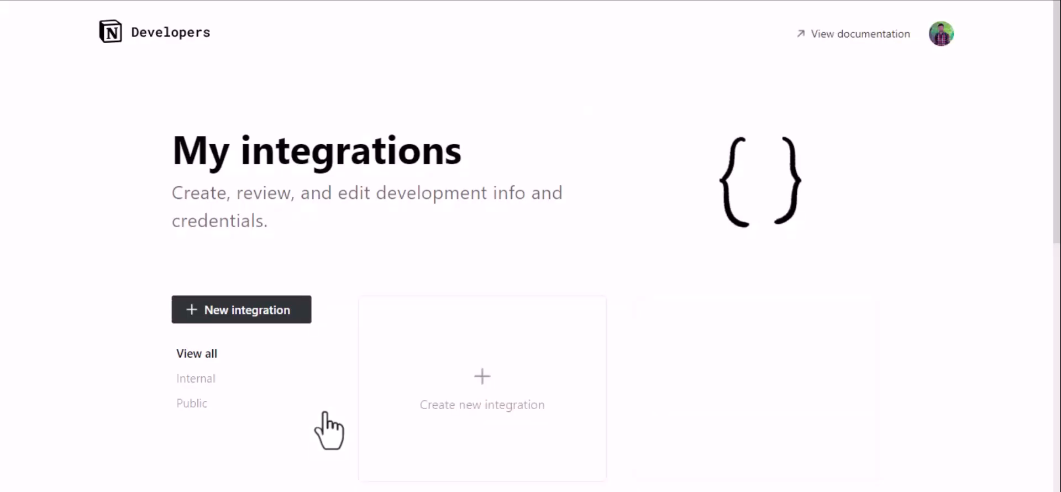
left_click(467, 399)
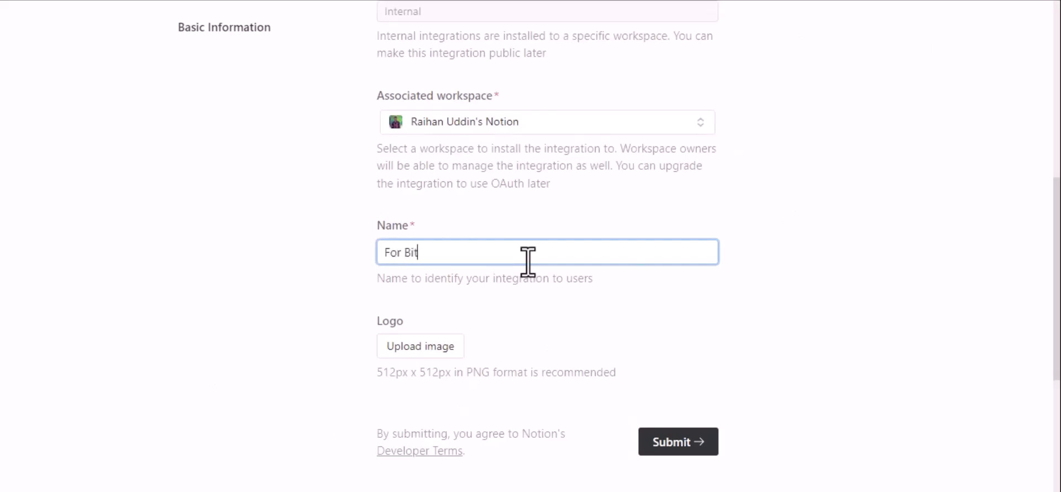
type("tegrations")
scroll(527, 259, "down", 2)
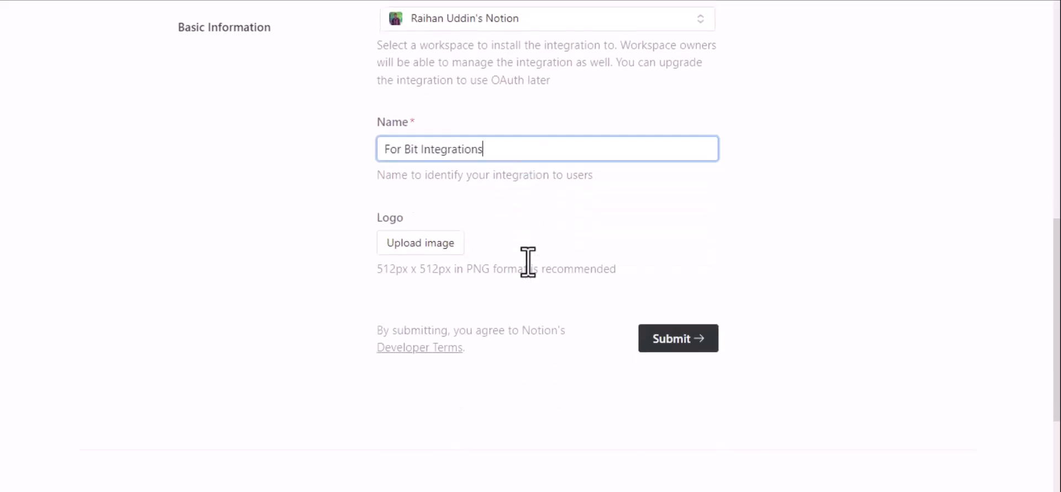
left_click(684, 338)
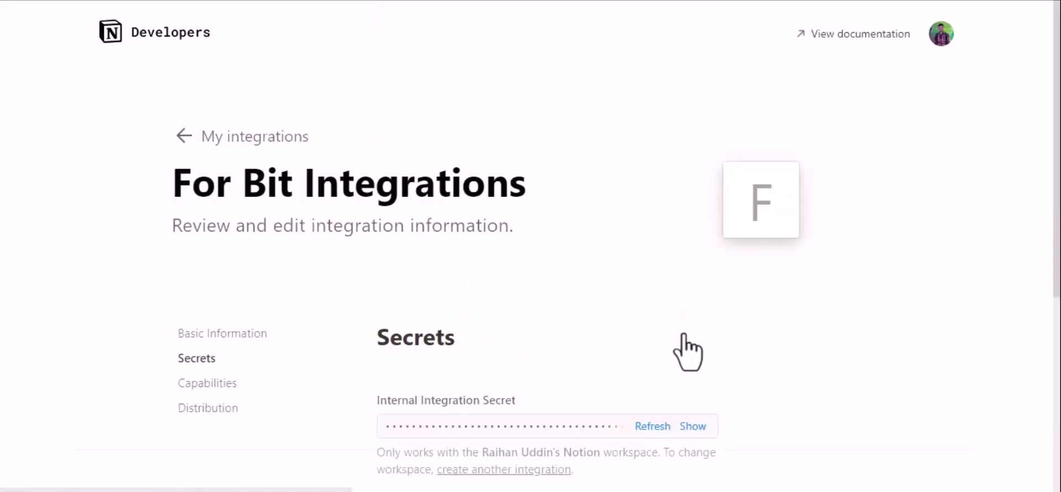
In Distribution, make the integration public and enter 'Bit Apps' as the company name.
left_click(209, 409)
left_click(708, 308)
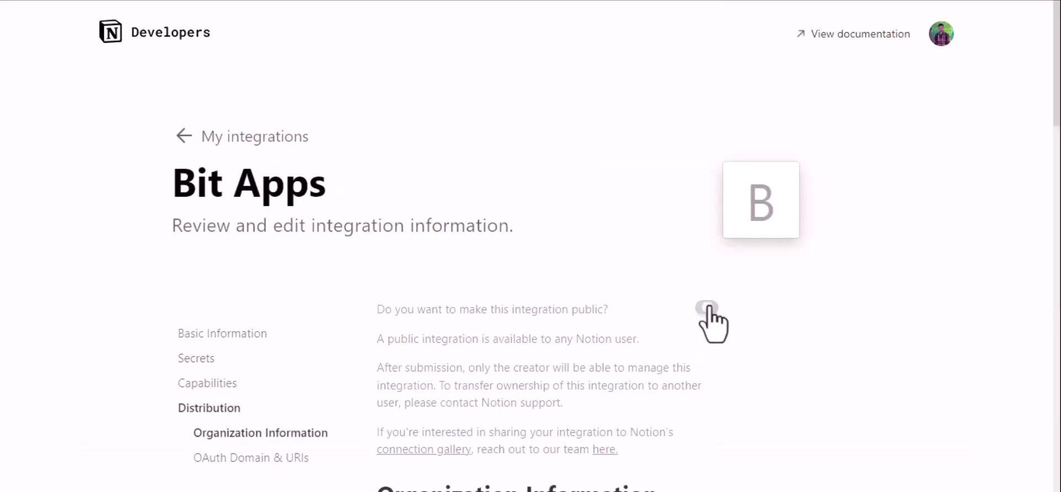
scroll(713, 326, "down", 8)
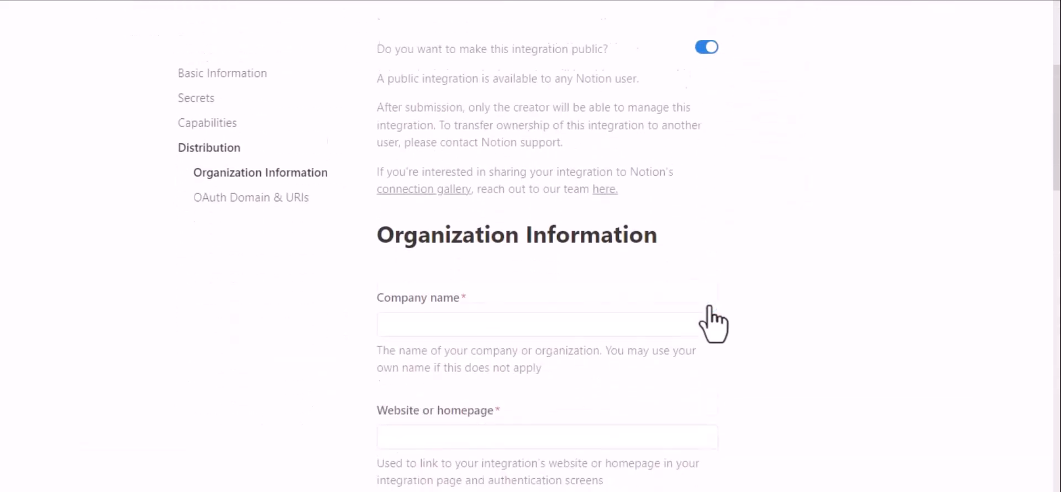
left_click(492, 125)
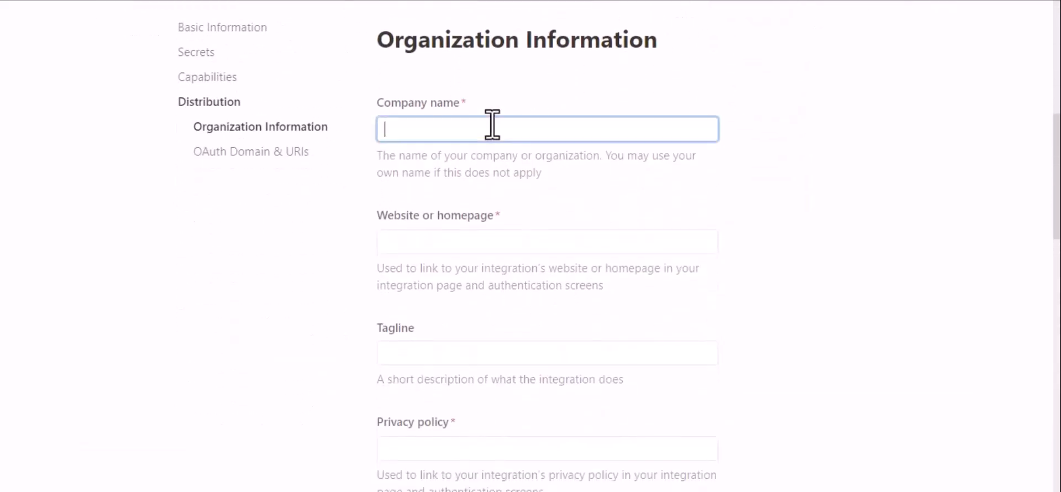
type("Bit Apps")
left_click(443, 240)
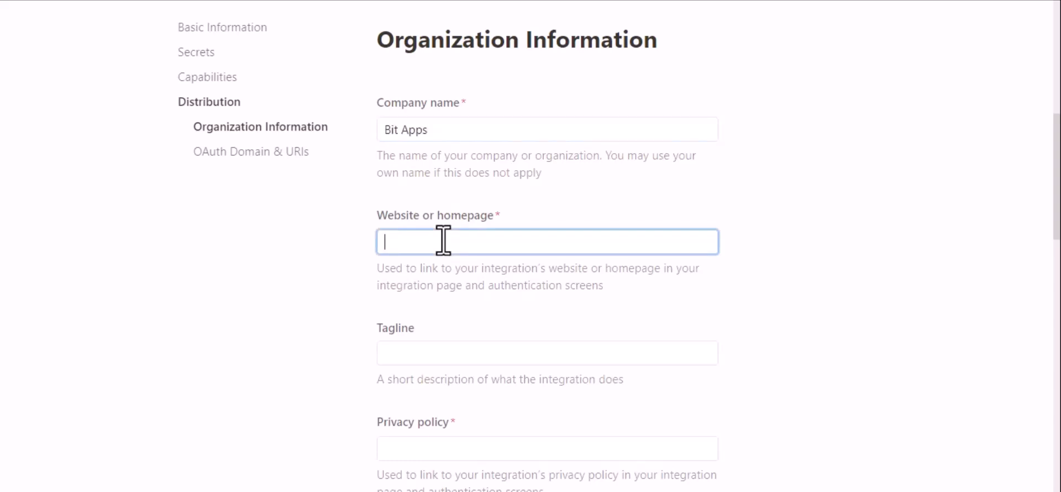
key("super+v")
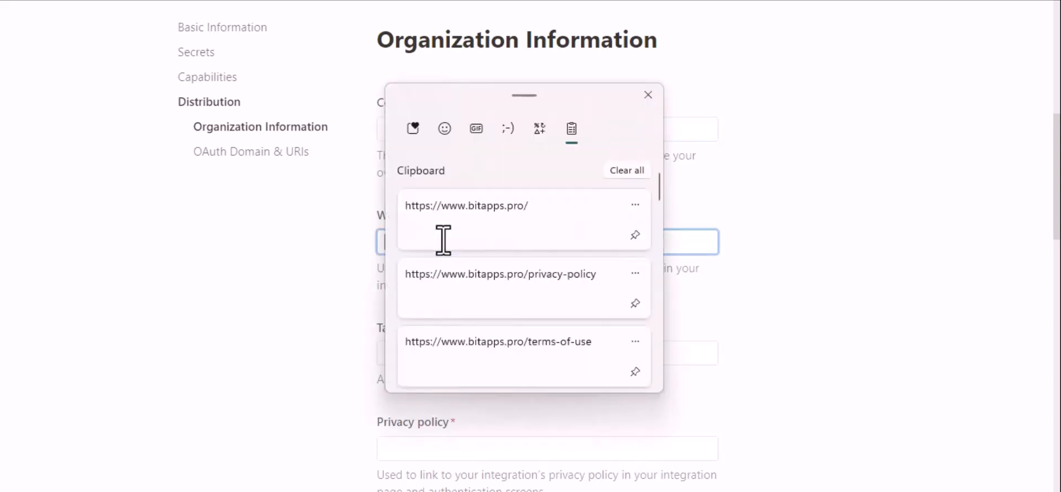
left_click(501, 240)
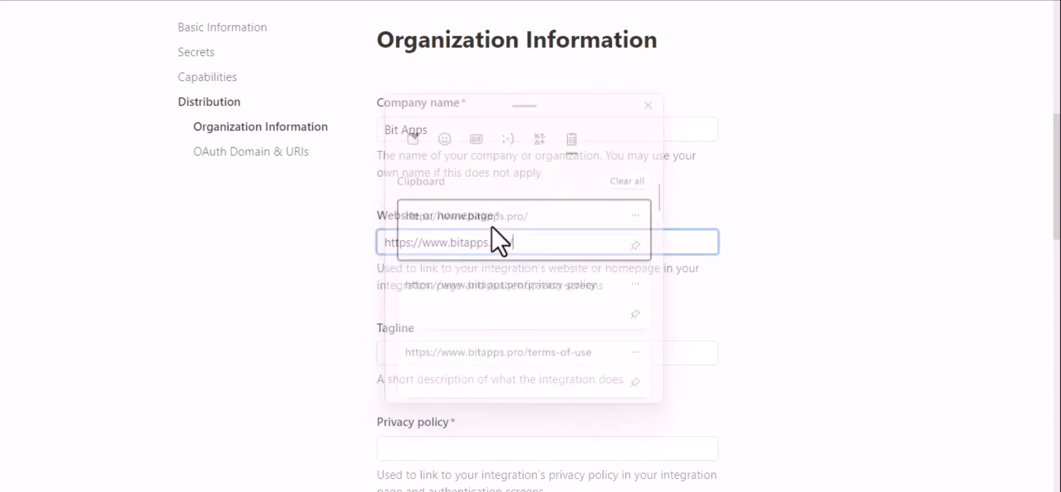
scroll(608, 347, "down", 2)
scroll(600, 333, "down", 1)
left_click(502, 249)
left_click(464, 237)
key("super+v")
Paste the privacy-policy and terms-of-use links from clipboard history.
left_click(521, 296)
left_click(551, 349)
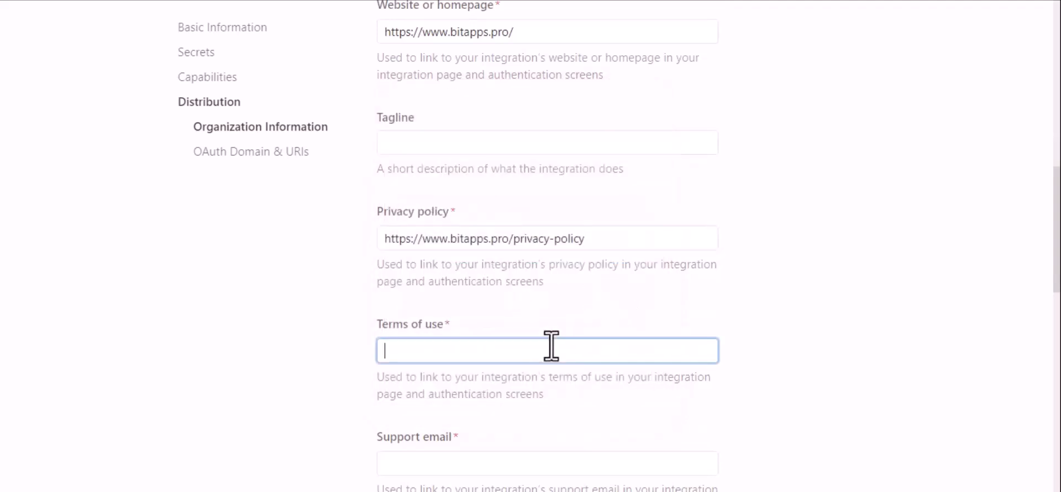
key("super+v")
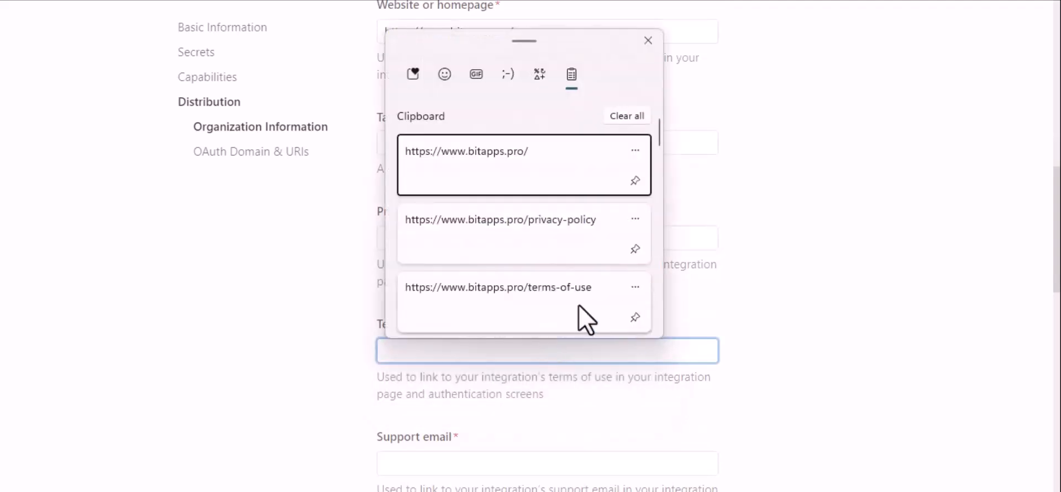
left_click(586, 320)
scroll(681, 332, "down", 4)
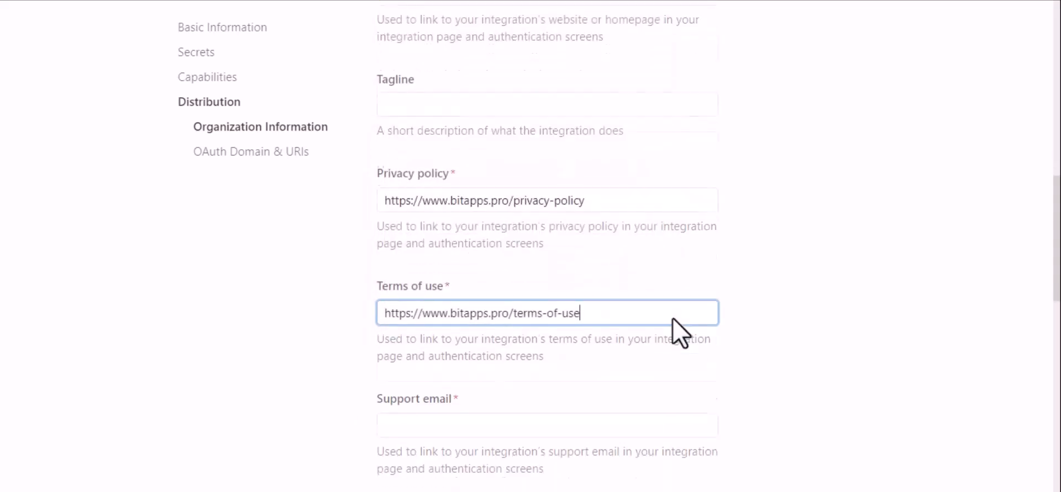
scroll(677, 332, "down", 2)
Fill in the company's support email address.
left_click(503, 145)
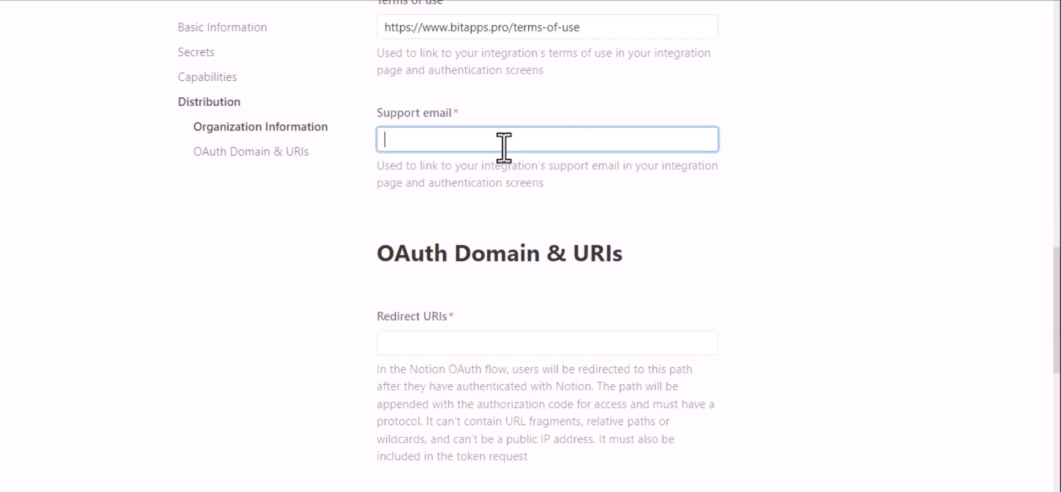
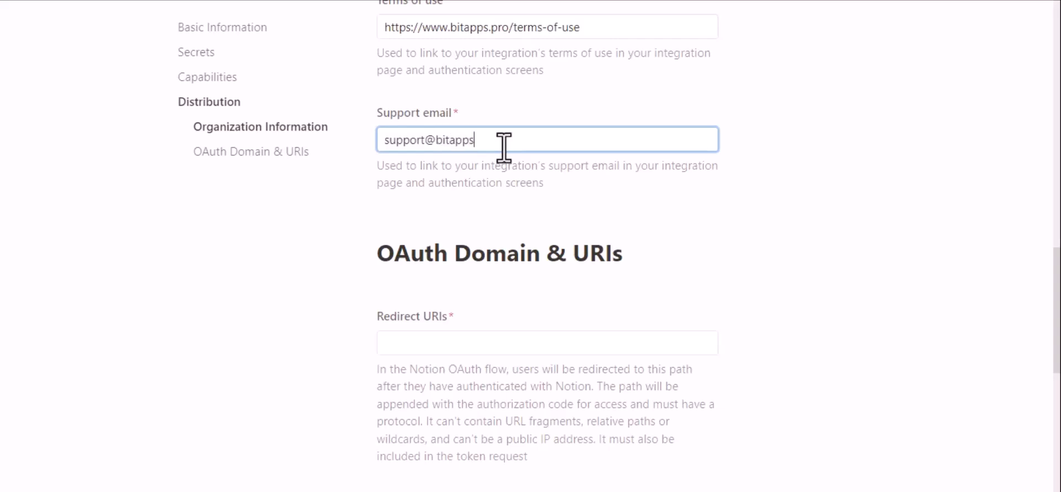
left_click(497, 201)
scroll(497, 202, "down", 2)
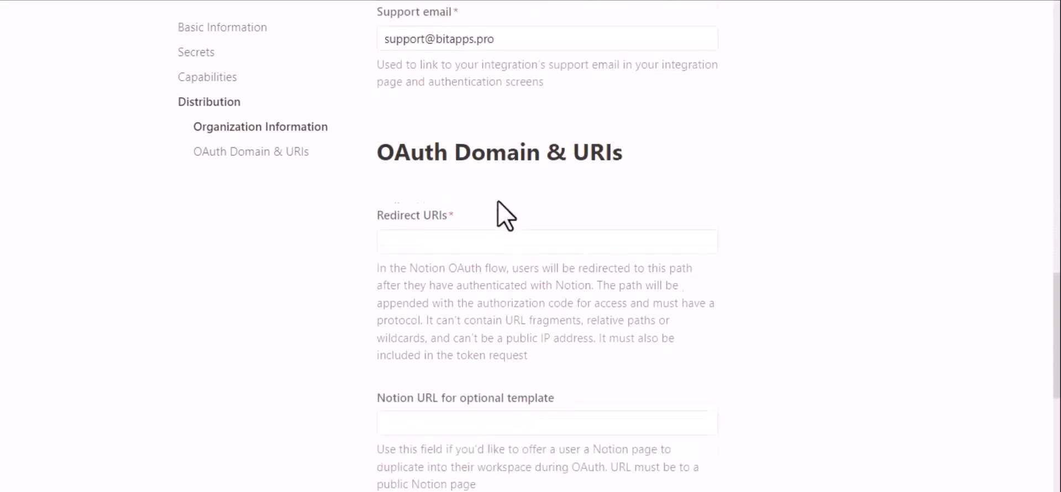
Add the Bit Integrations redirect URI as a Redirect URIs entry.
left_click(470, 231)
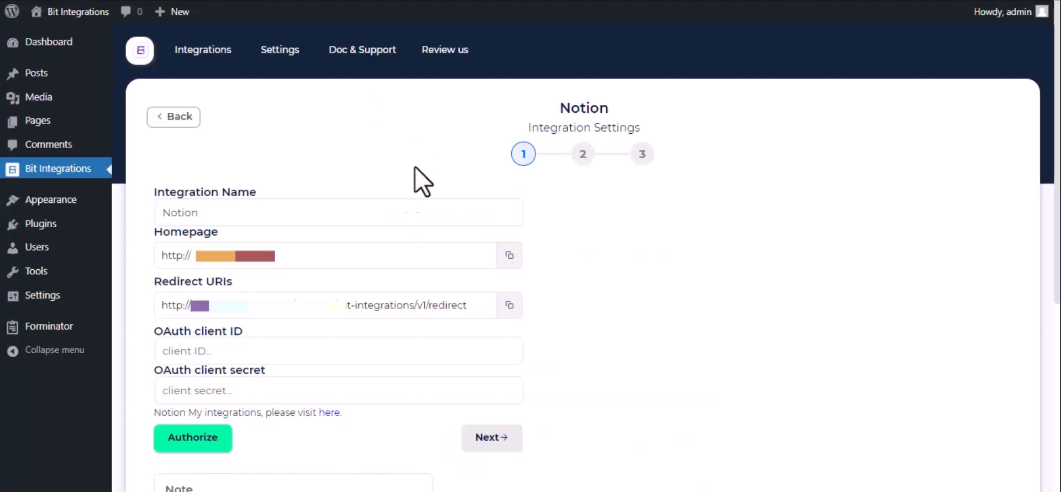
triple_click(414, 305)
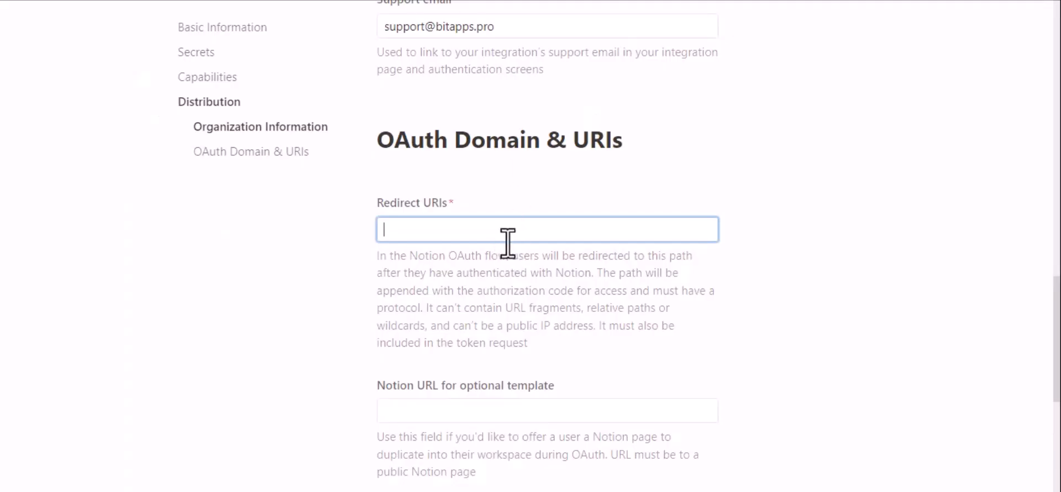
type("http://bit-integrations.local/wp-json/bit-integrations/v1/redirect")
left_click(534, 279)
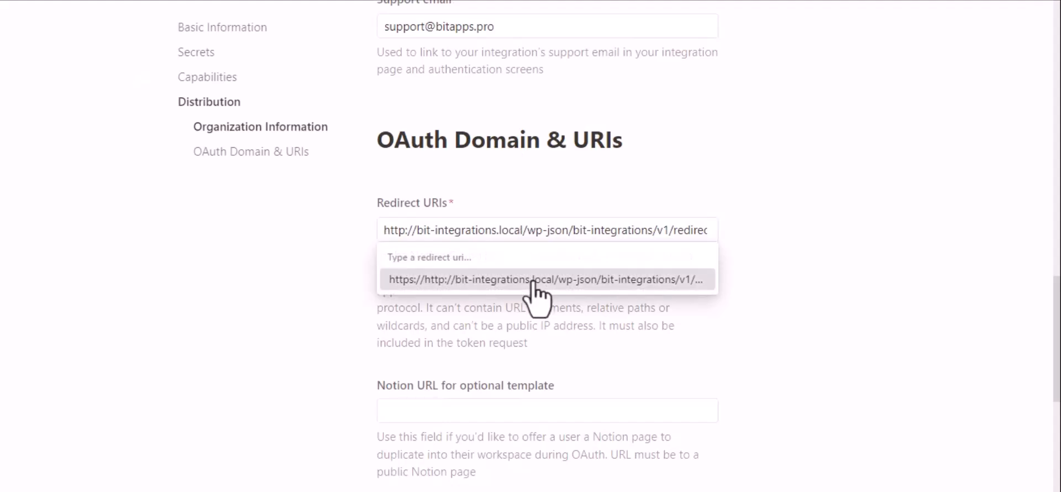
scroll(534, 293, "down", 4)
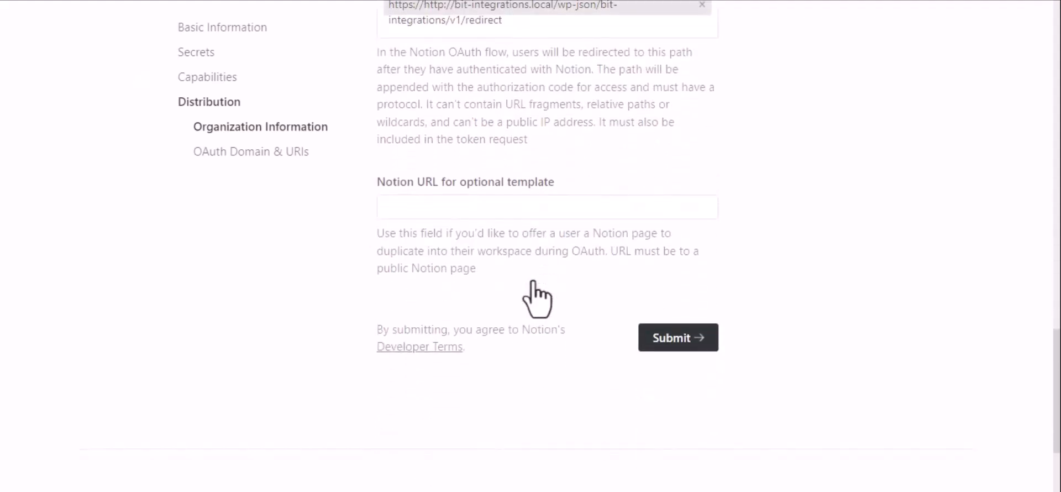
Submit and confirm going public, then paste the OAuth client ID into Bit Integrations.
left_click(669, 339)
left_click(579, 301)
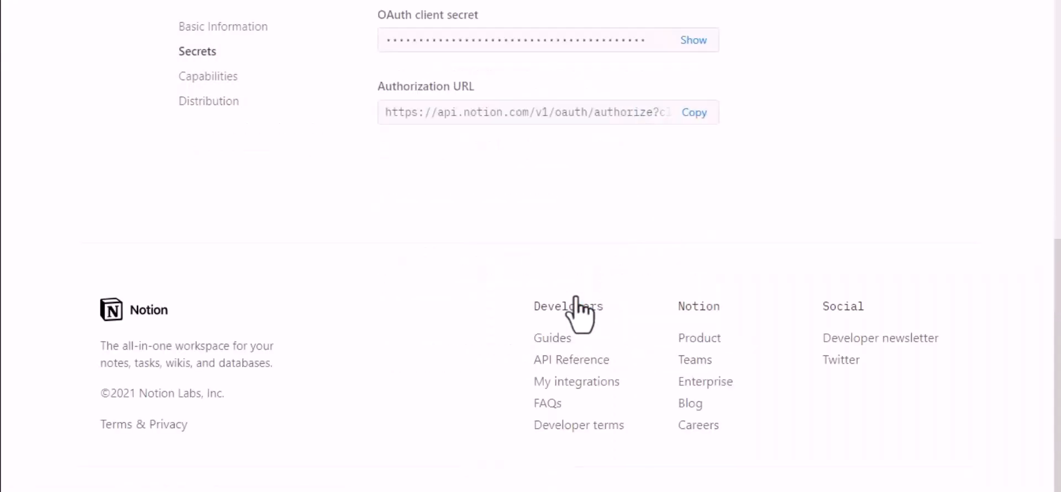
scroll(580, 309, "up", 4)
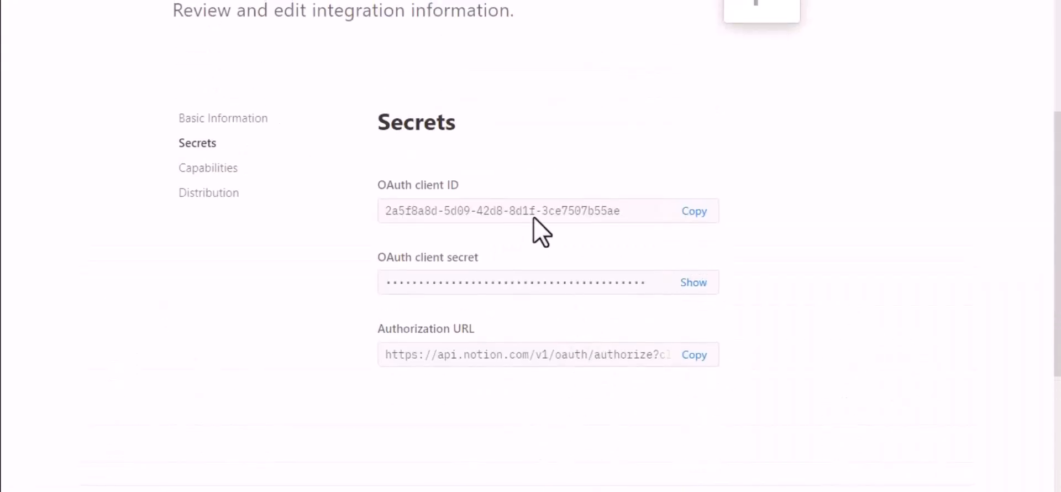
left_click(695, 212)
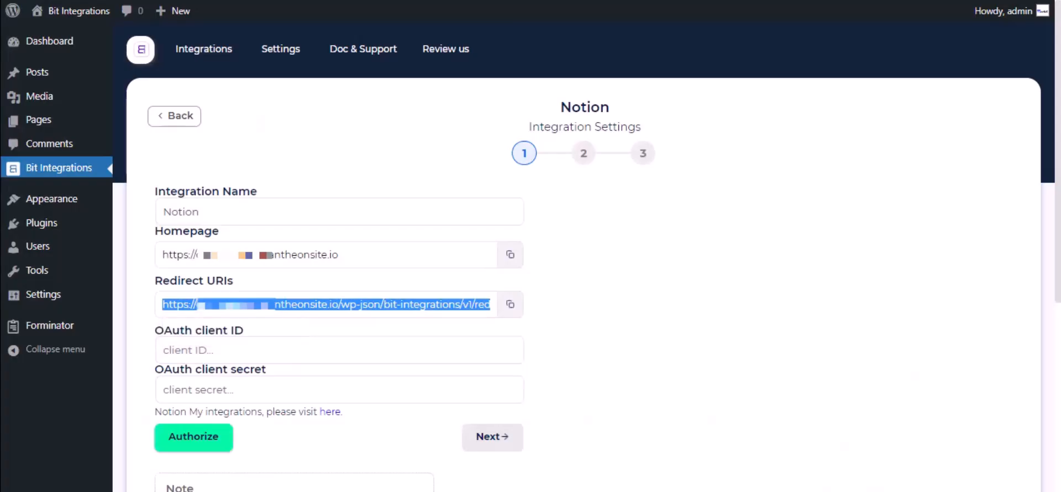
left_click(283, 350)
key("ctrl+v")
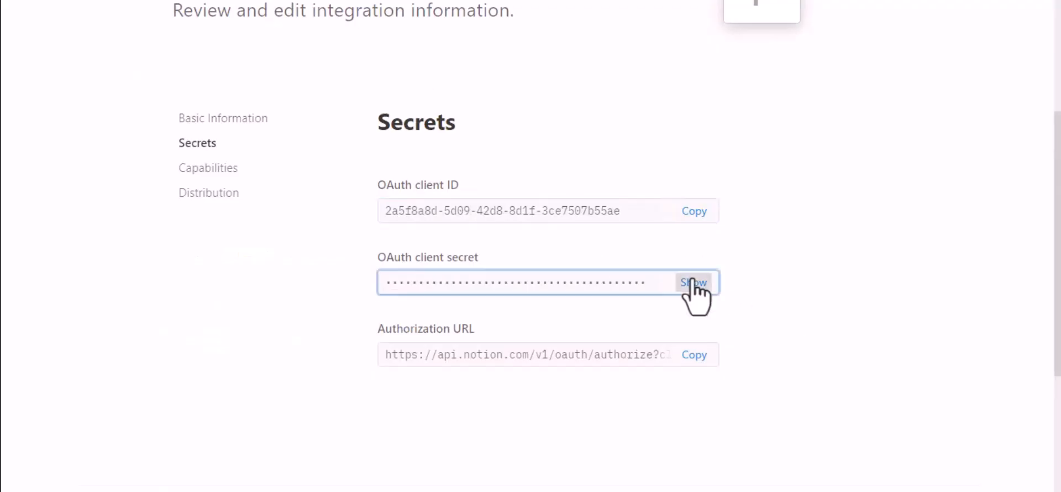
Reveal the OAuth client secret and copy it.
left_click(692, 283)
left_click(603, 293)
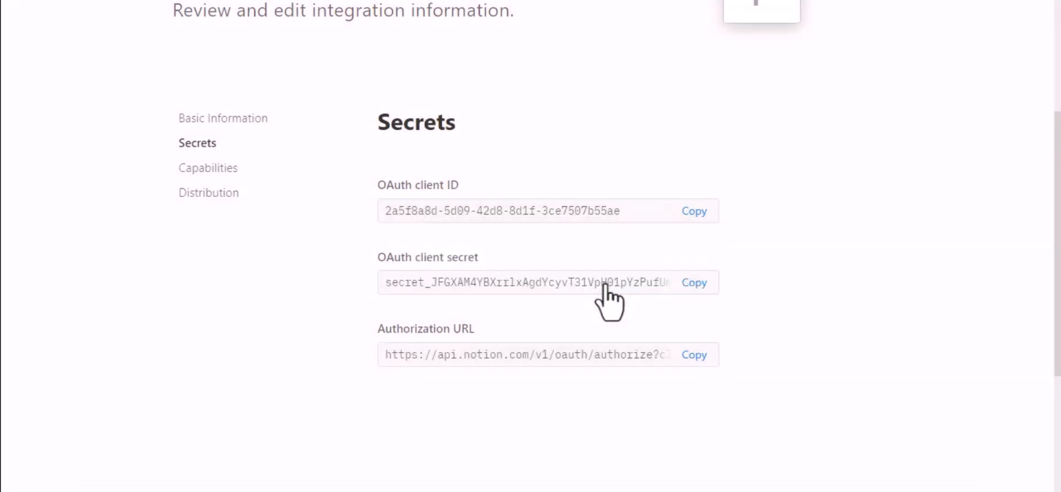
left_click(696, 291)
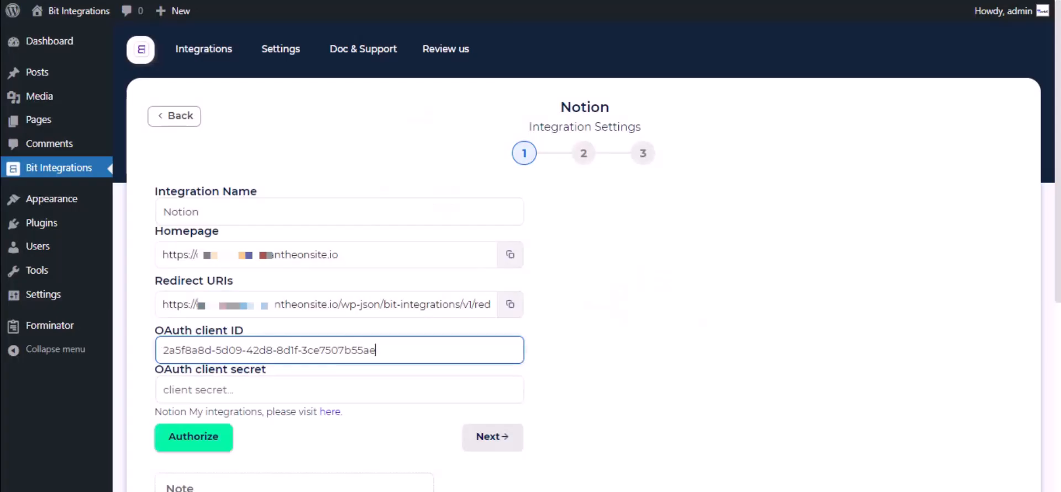
Paste the copied secret into the OAuth client secret field.
left_click(287, 391)
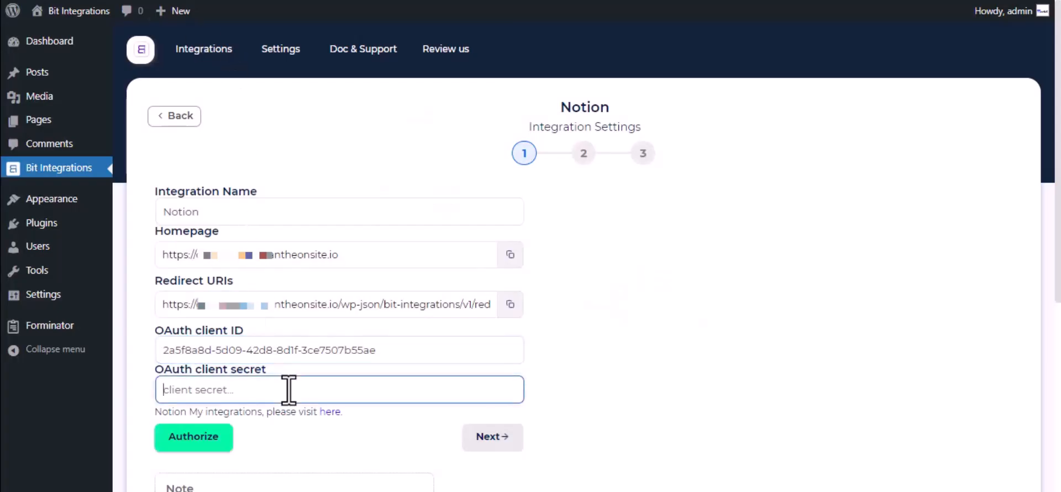
key("ctrl+v")
scroll(288, 390, "down", 2)
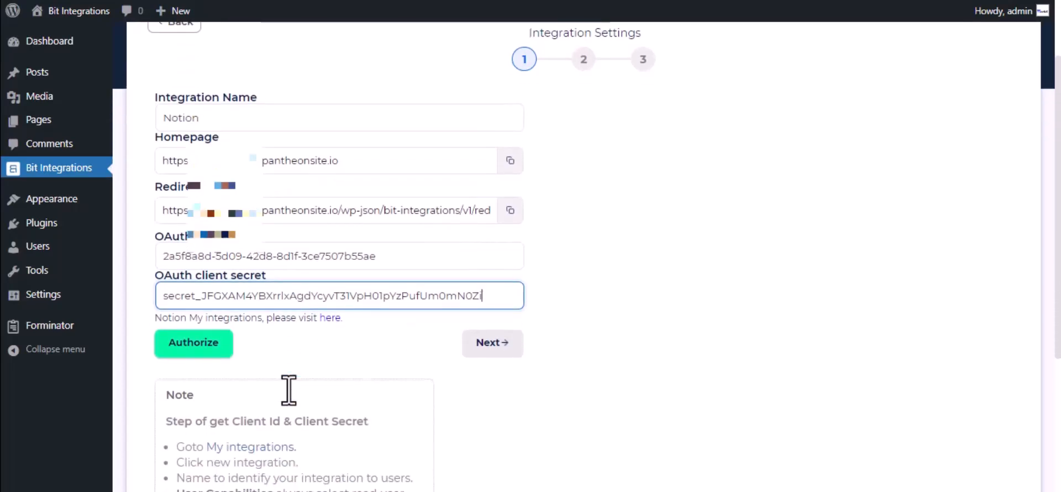
Authorize Notion, sharing only the Journal page and allowing access.
left_click(212, 345)
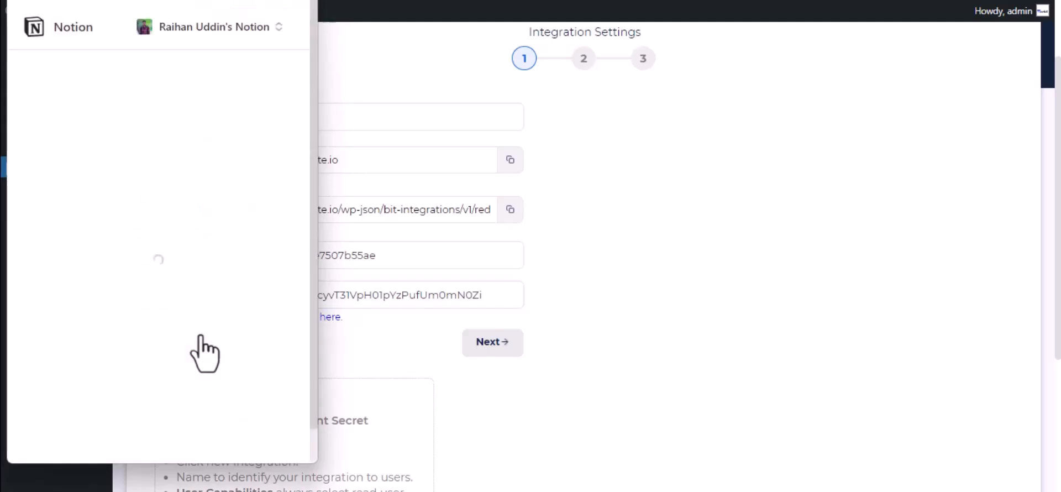
left_click(209, 397)
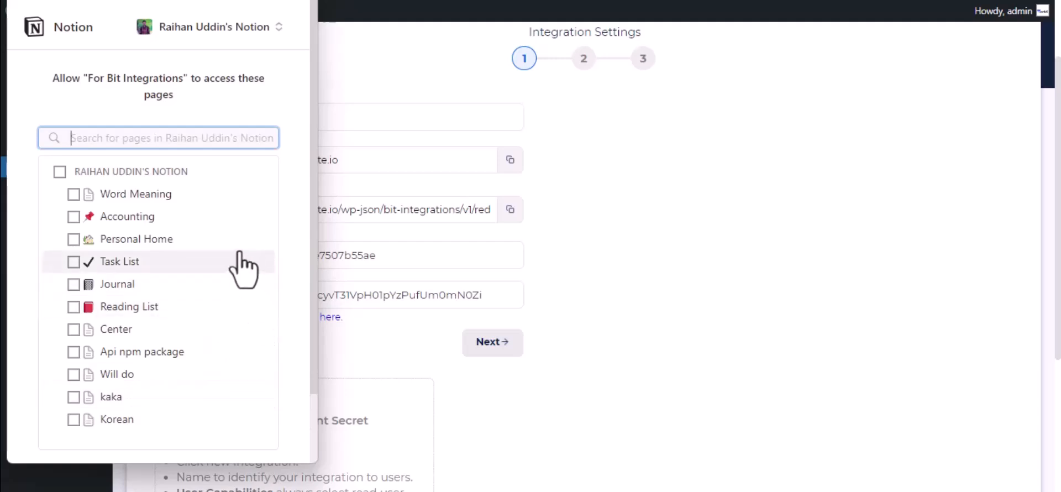
left_click(129, 283)
scroll(124, 293, "down", 2)
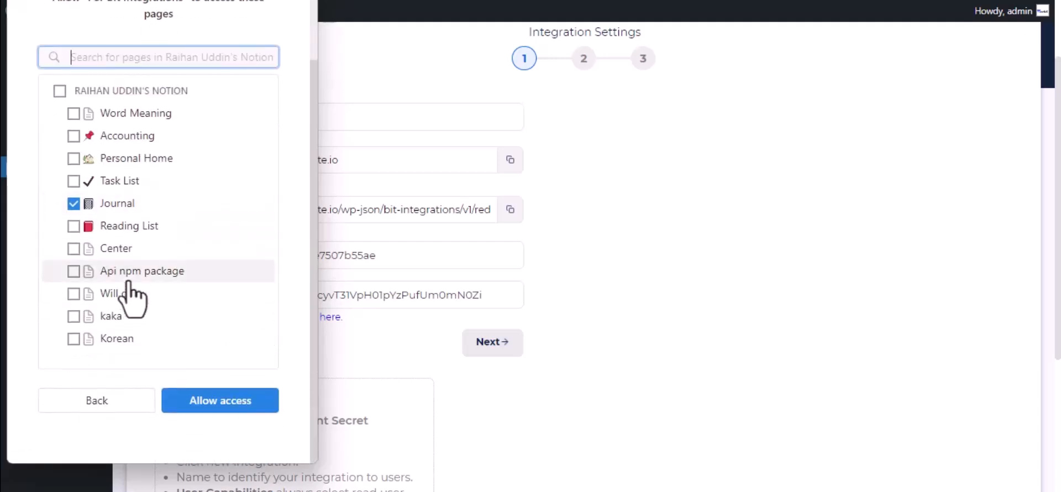
left_click(216, 410)
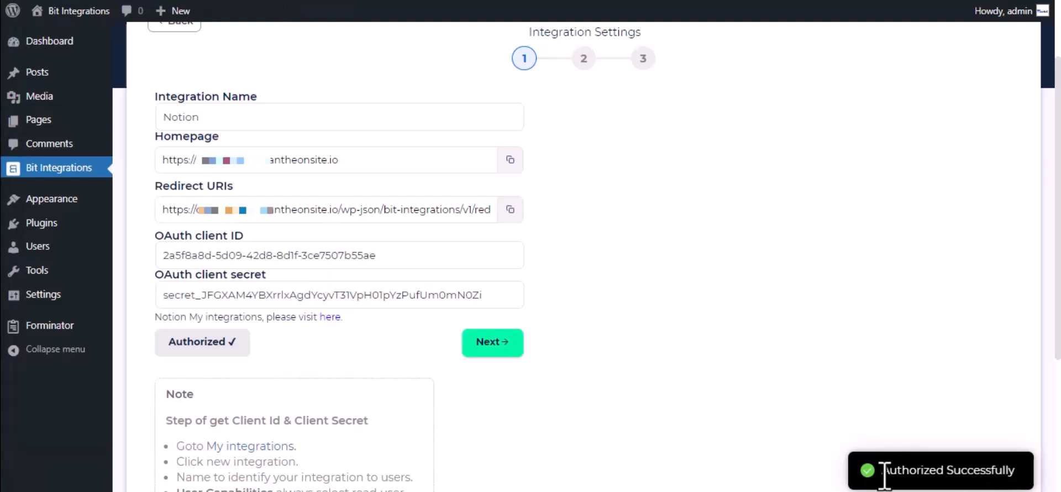
Choose the Journal database and map the Name-1 form field to Name.
left_click(509, 348)
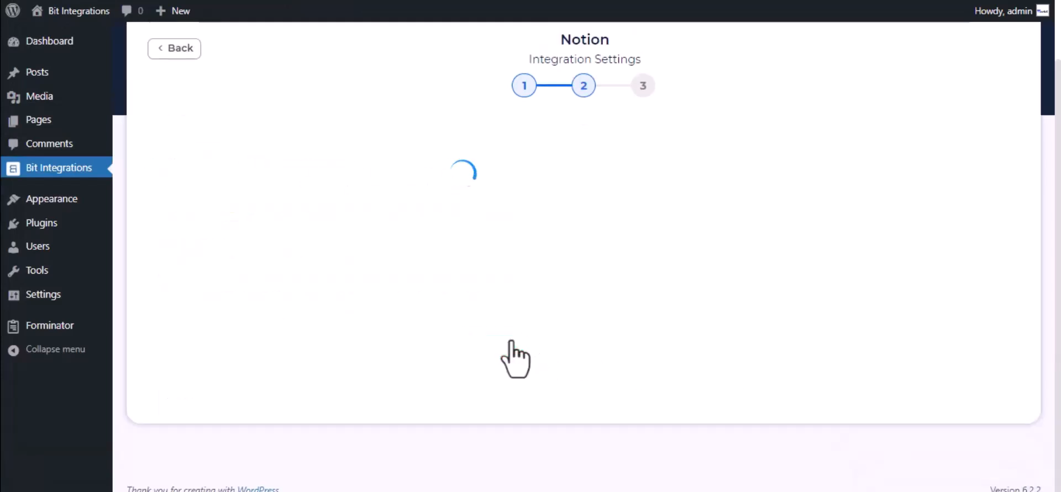
left_click(398, 159)
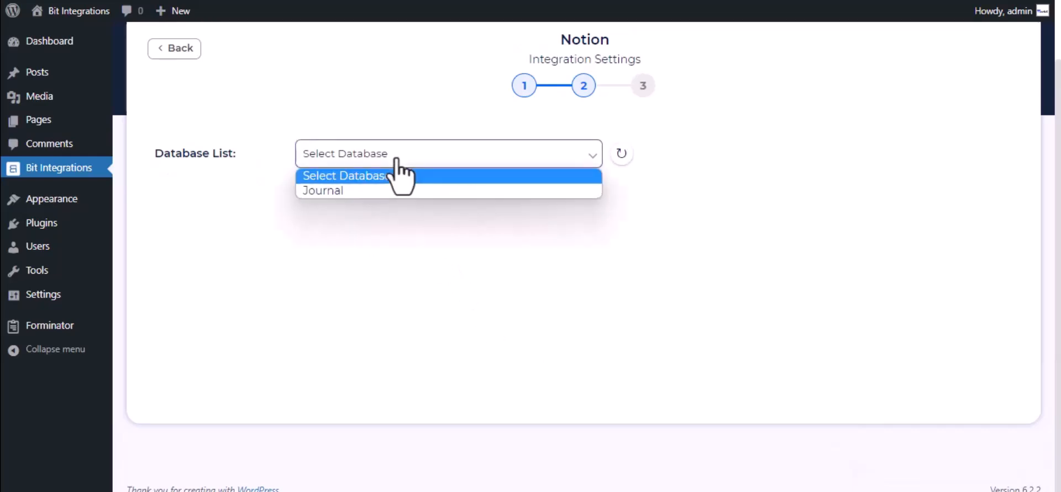
left_click(405, 190)
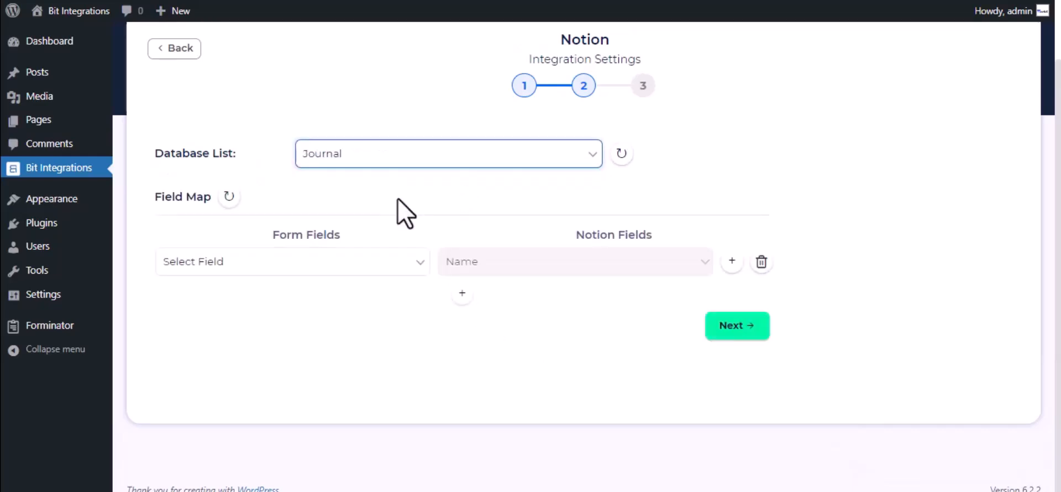
left_click(339, 264)
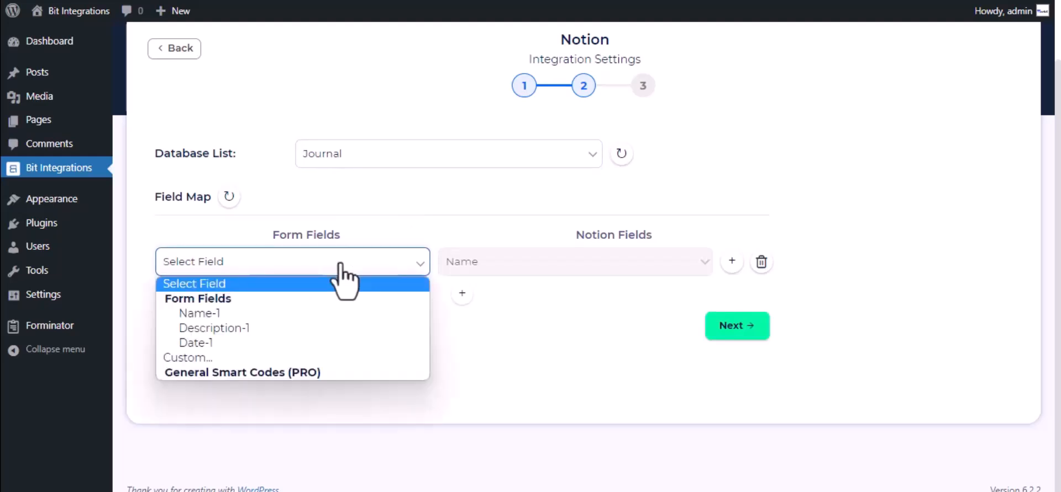
left_click(317, 320)
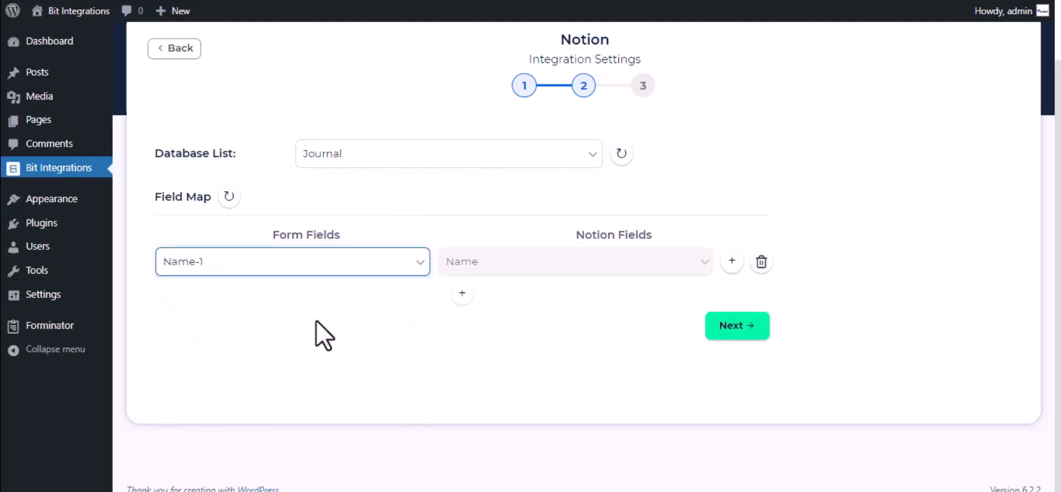
Add a row mapping Description-1 to Tags, then finish and save the integration.
left_click(462, 293)
left_click(556, 301)
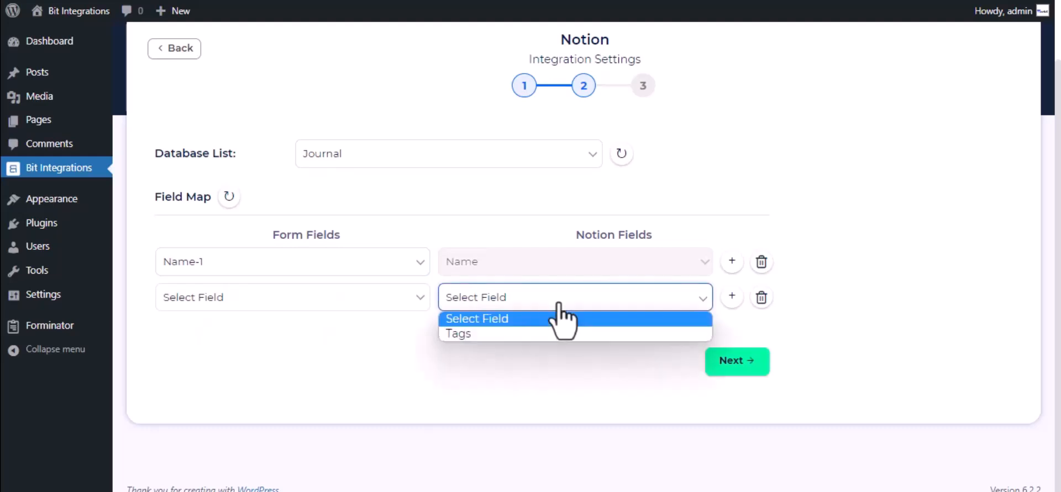
left_click(533, 335)
left_click(526, 300)
left_click(529, 334)
left_click(350, 299)
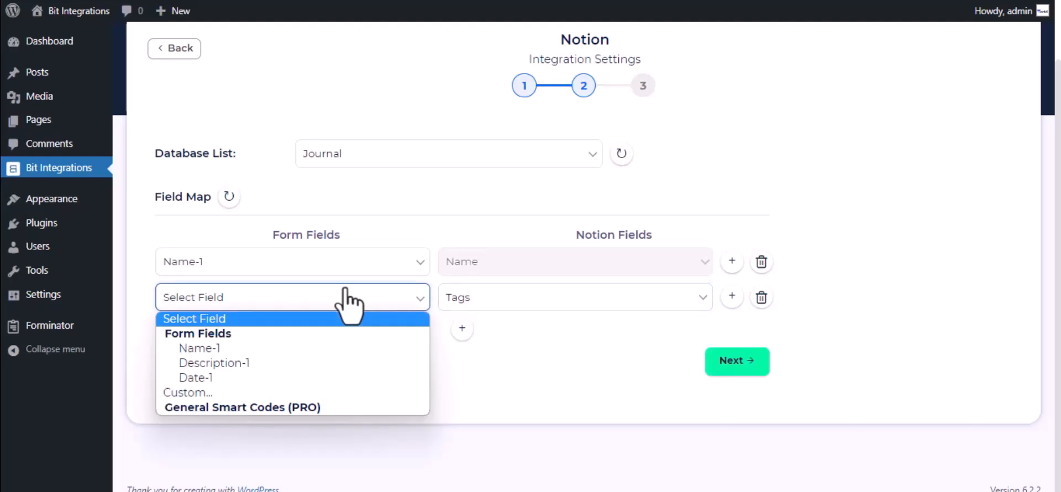
left_click(254, 365)
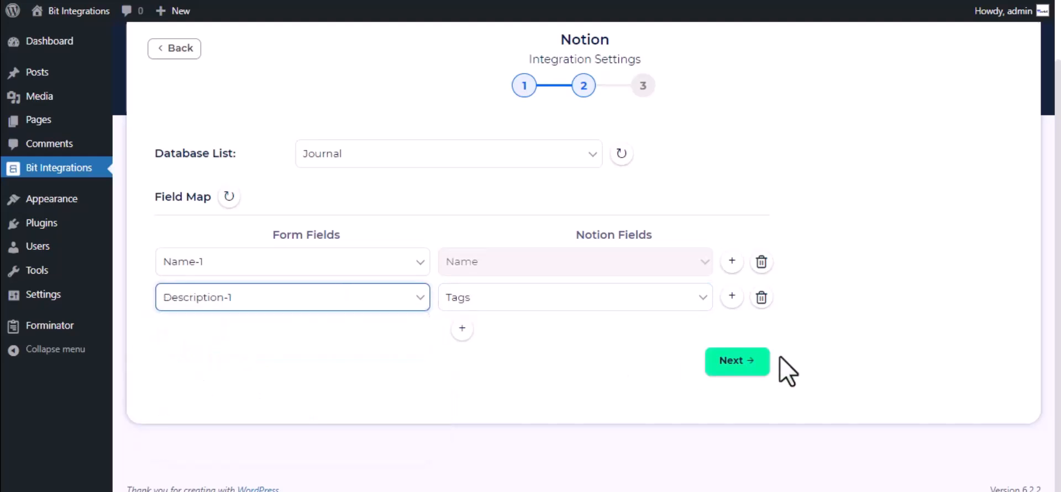
left_click(745, 359)
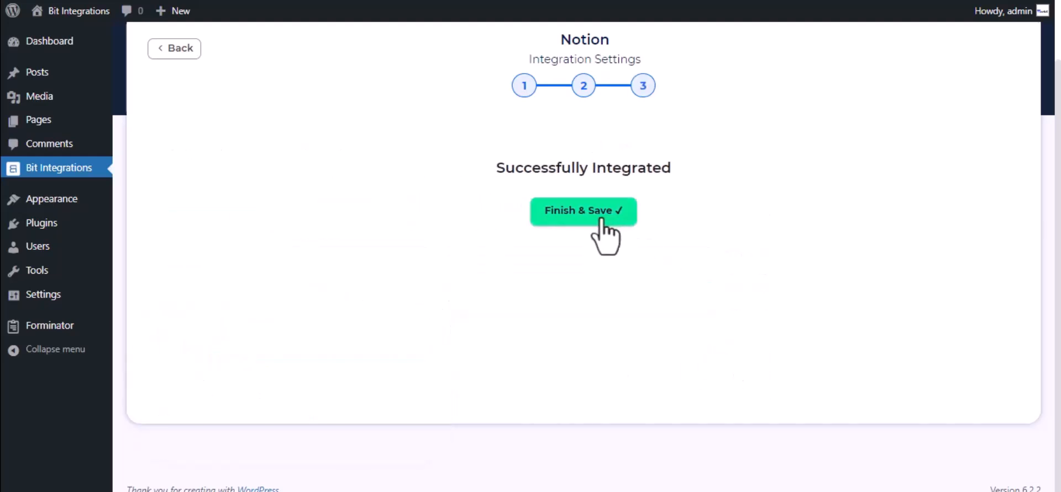
left_click(601, 220)
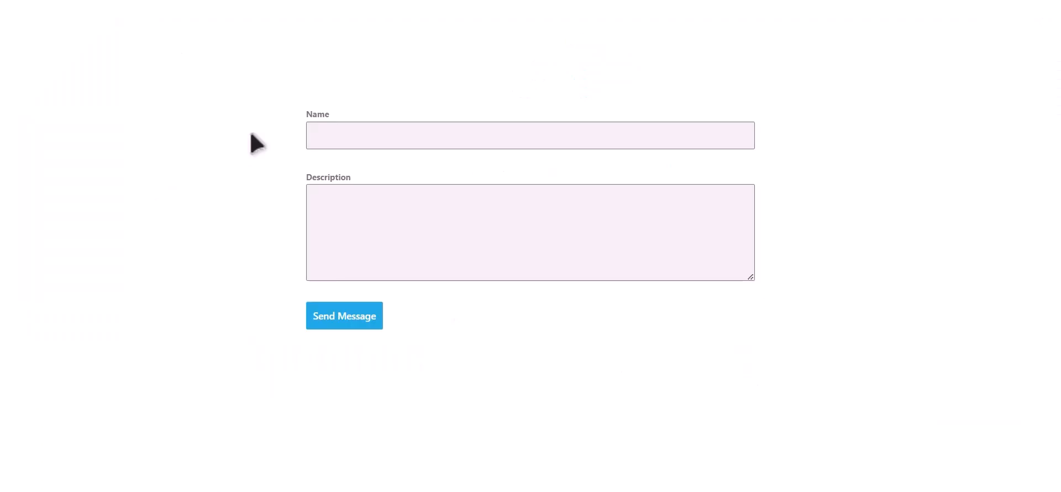
Submit the form with Name 'Bit Integrations' and Description 'Welcome to Bit Integrations Plugin'.
left_click(468, 135)
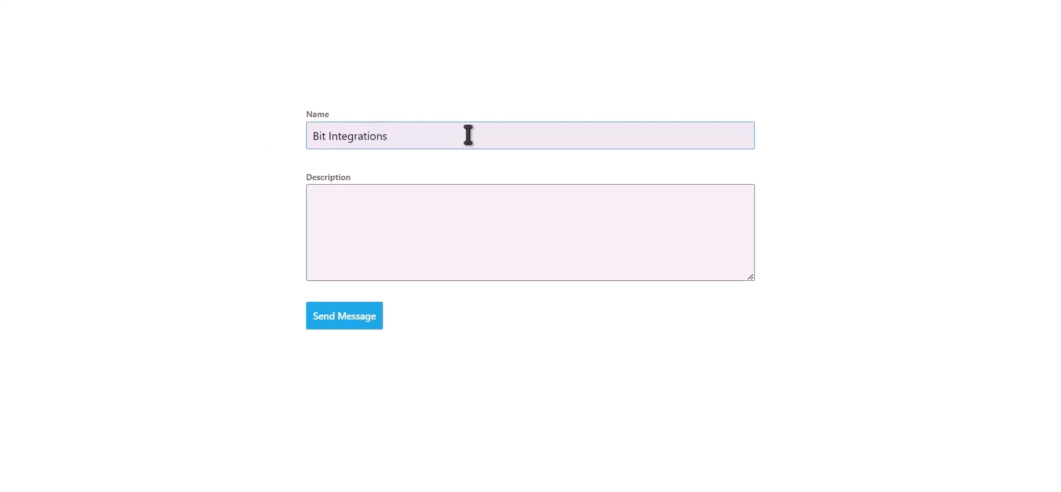
key("Tab")
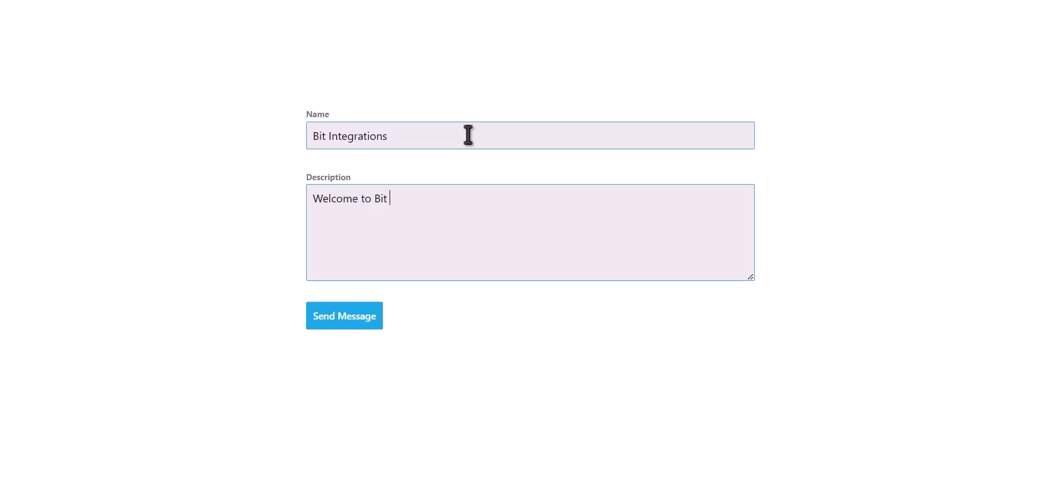
type("Welcome to Bit Integrations Plugin")
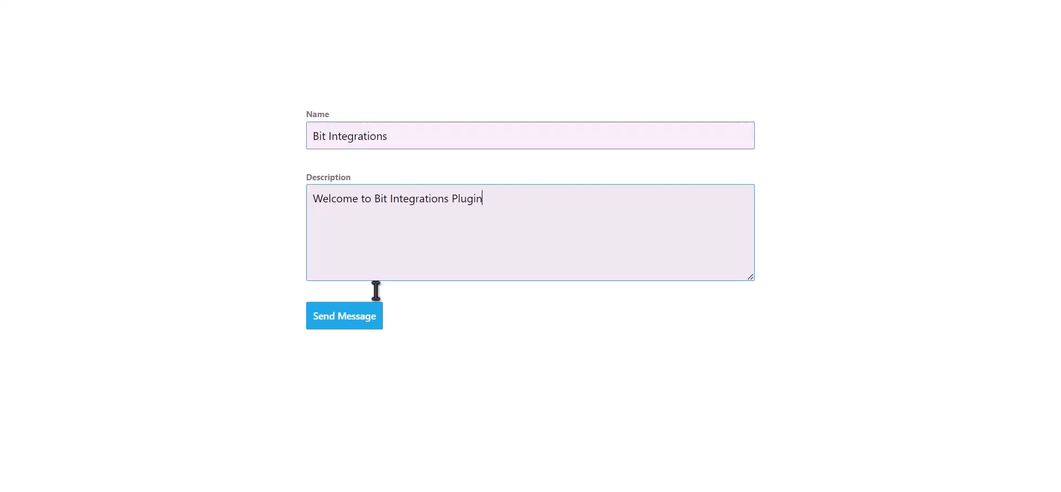
left_click(355, 323)
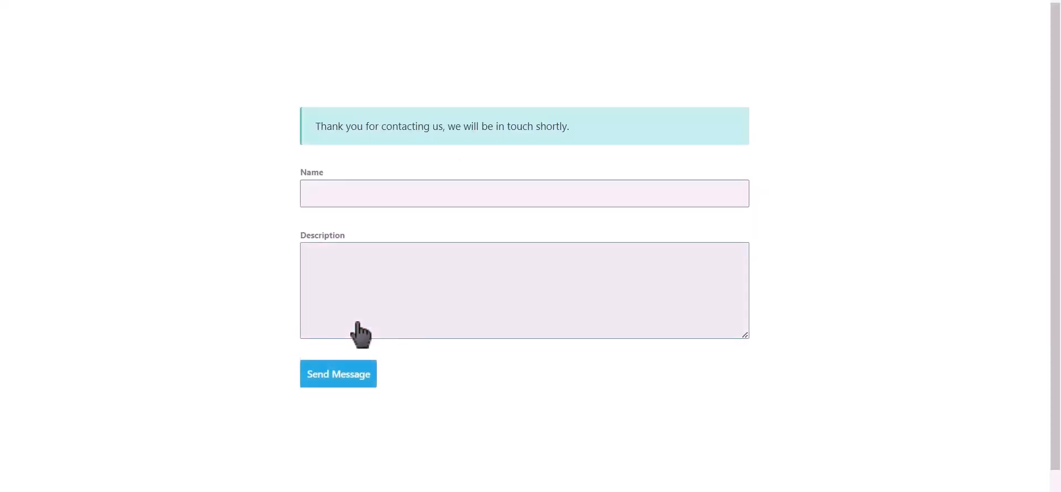